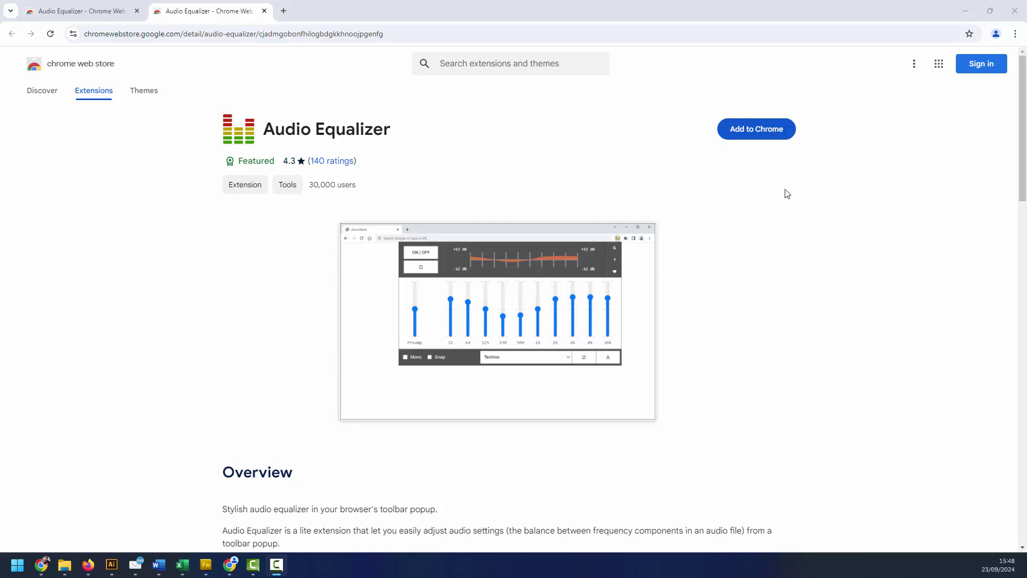
- Add the Audio Equalizer extension to Chrome from its Web Store page and confirm
click(765, 139)
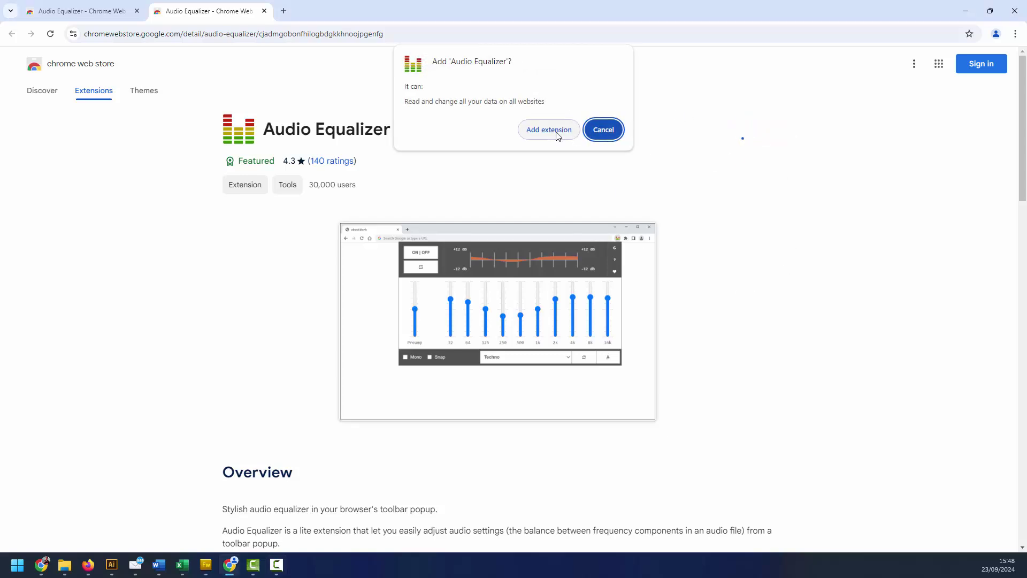
click(556, 134)
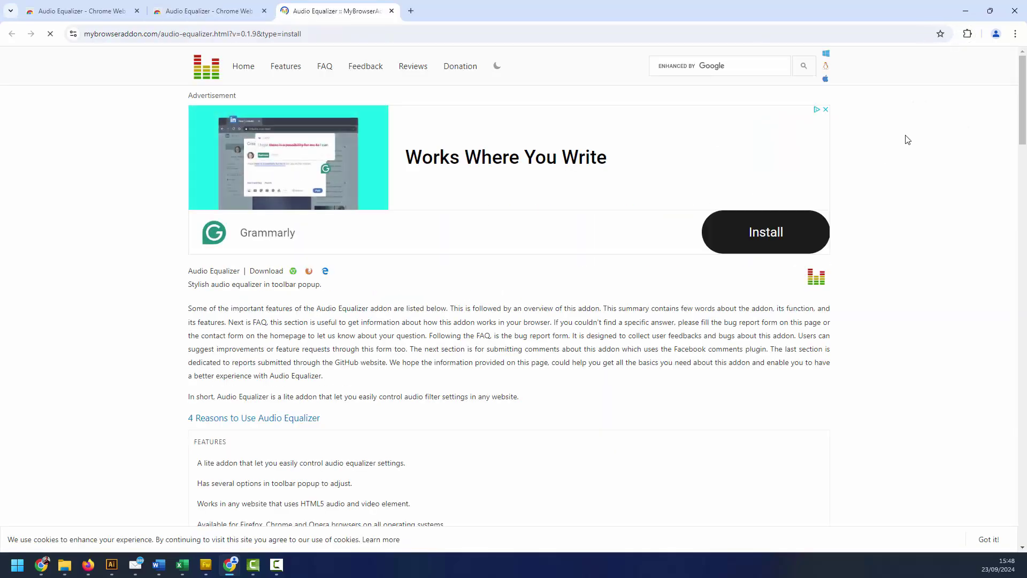
- Pin Audio Equalizer to the Chrome toolbar from the Extensions menu
click(968, 34)
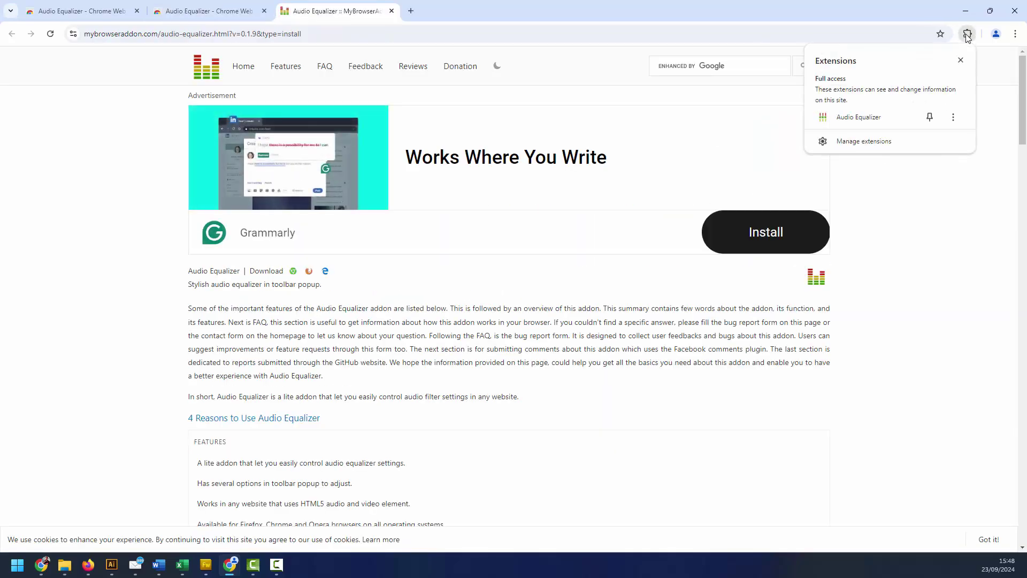
click(930, 117)
click(927, 249)
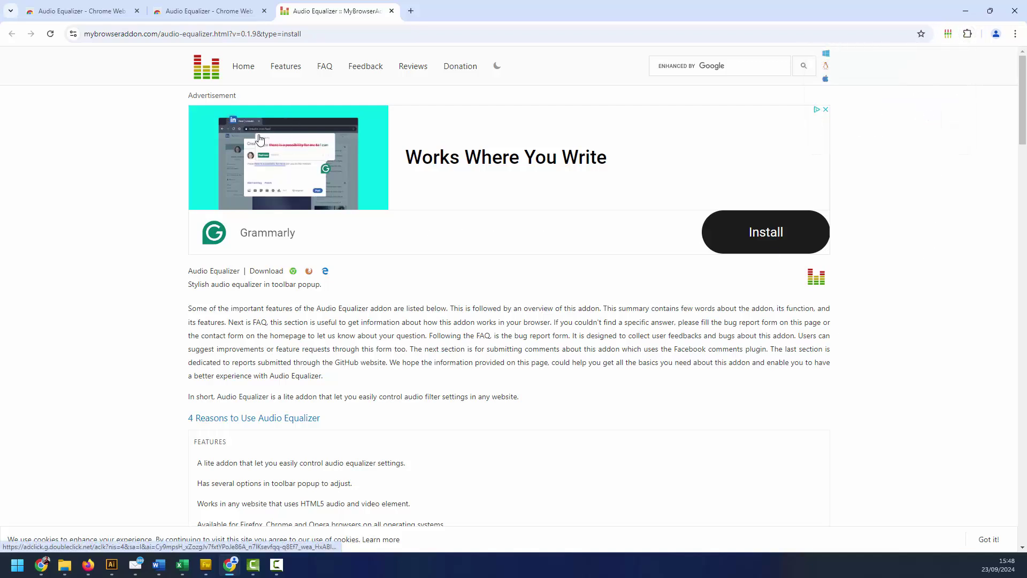
- Go to youtube.com's suggested Focus Music for Work and Studying video
click(192, 34)
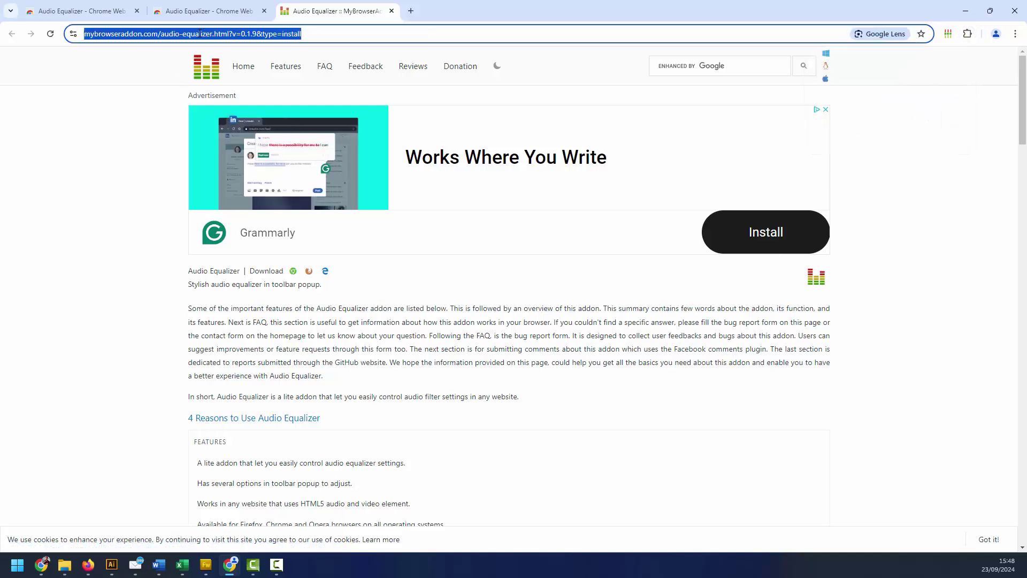
text(you)
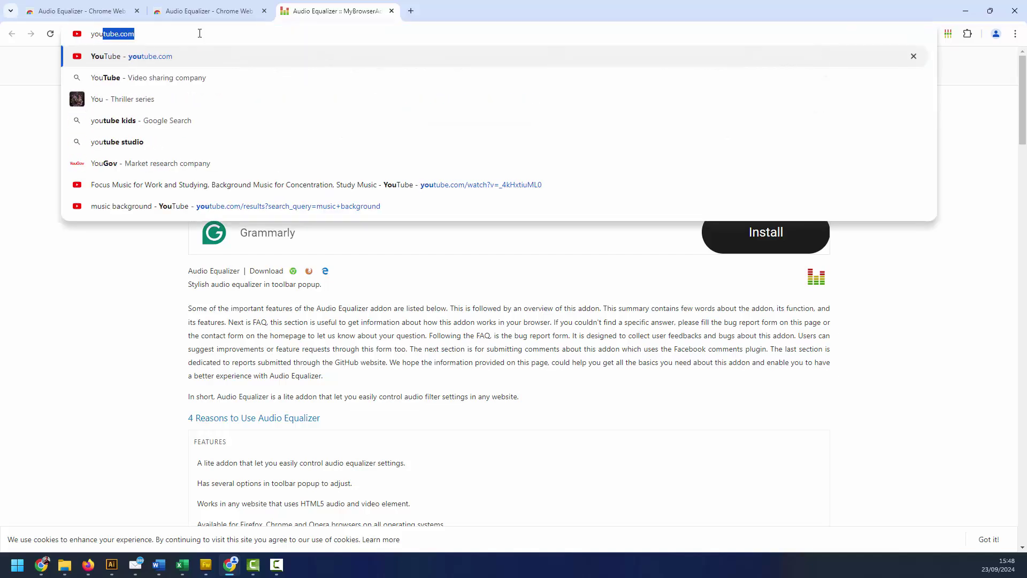
text(tube.com)
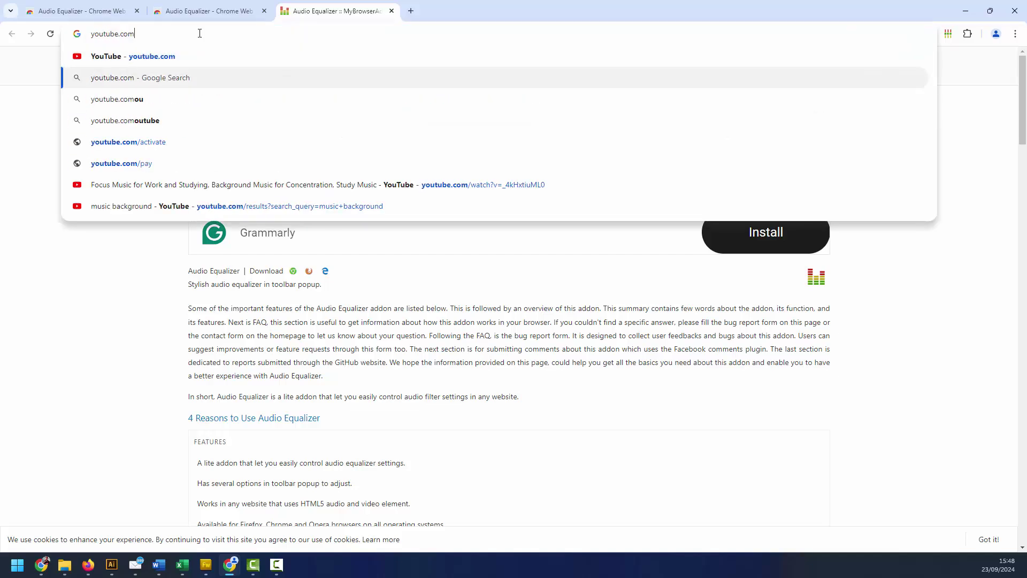
text(/pay)
key(Down)
key(Return)
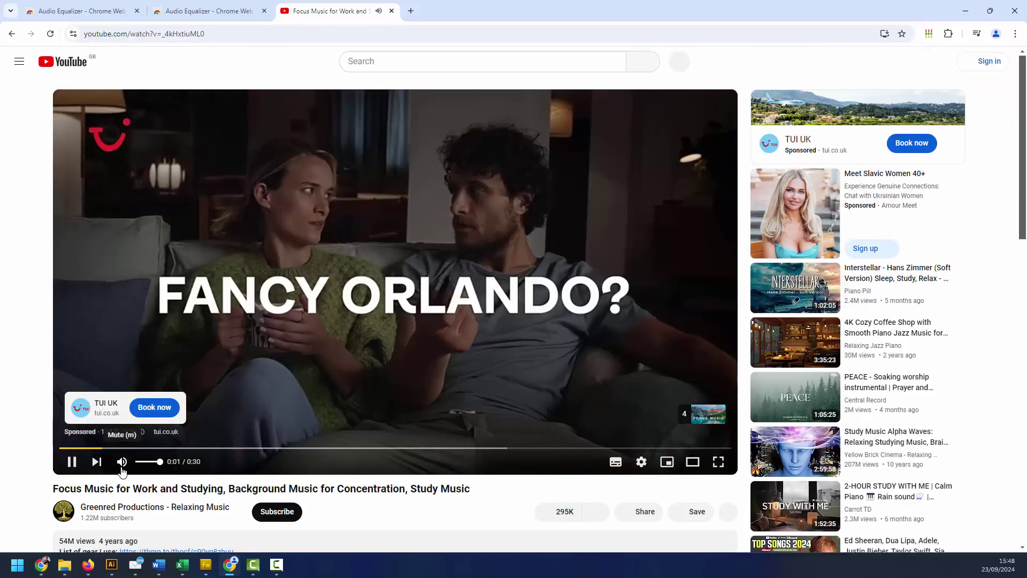
- Mute and skip the ad, then unmute the video and lower its volume slightly
click(121, 464)
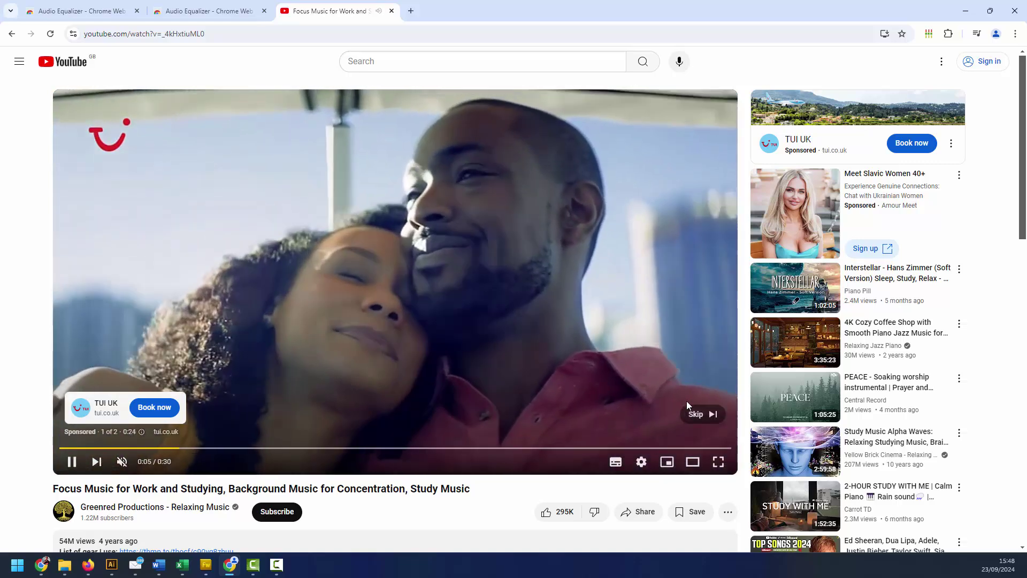
click(697, 413)
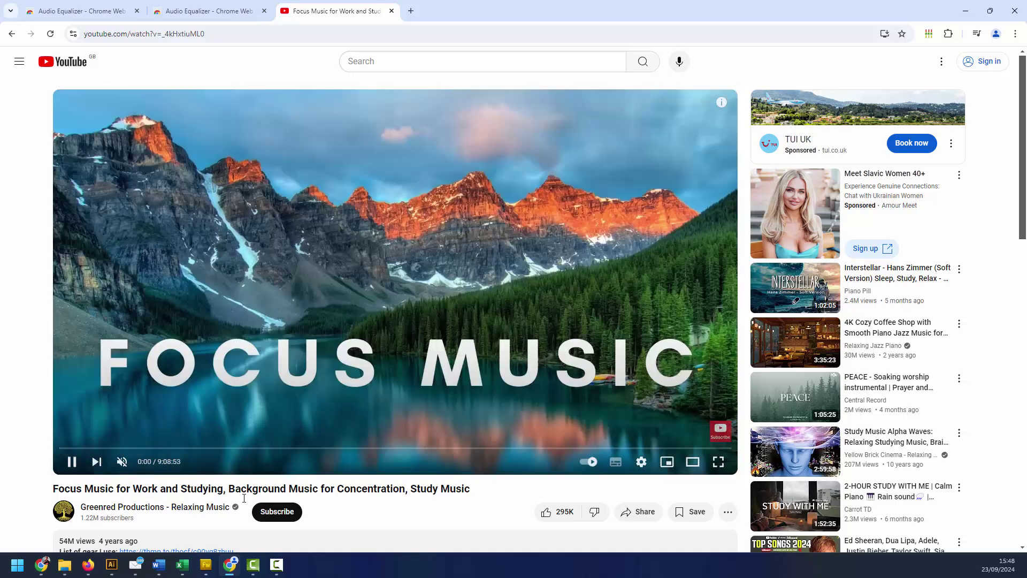
click(124, 464)
drag(155, 465, 152, 468)
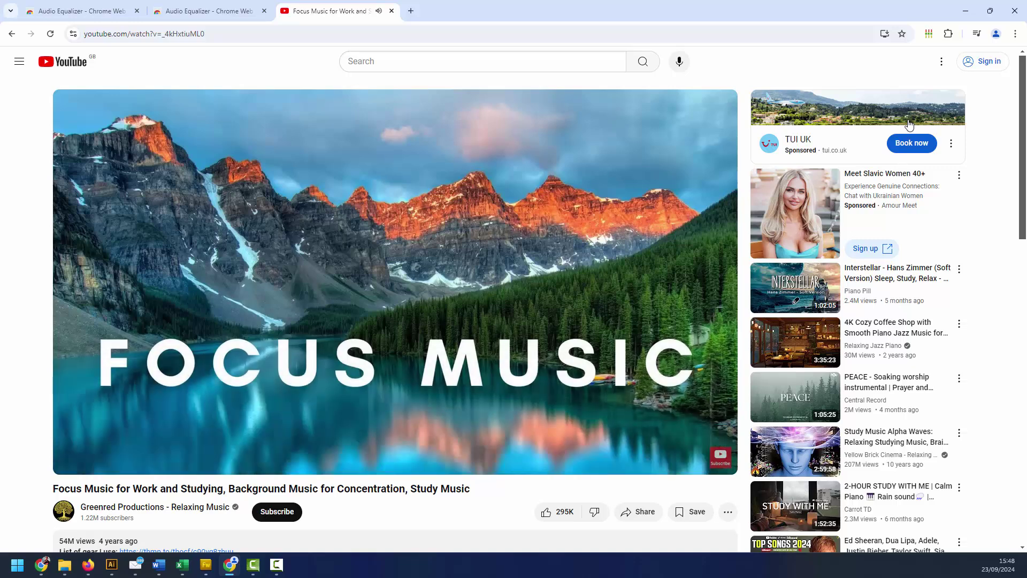
- Boost the 32 Hz, 125 Hz and 1k bands and the preamp to near maximum
click(929, 34)
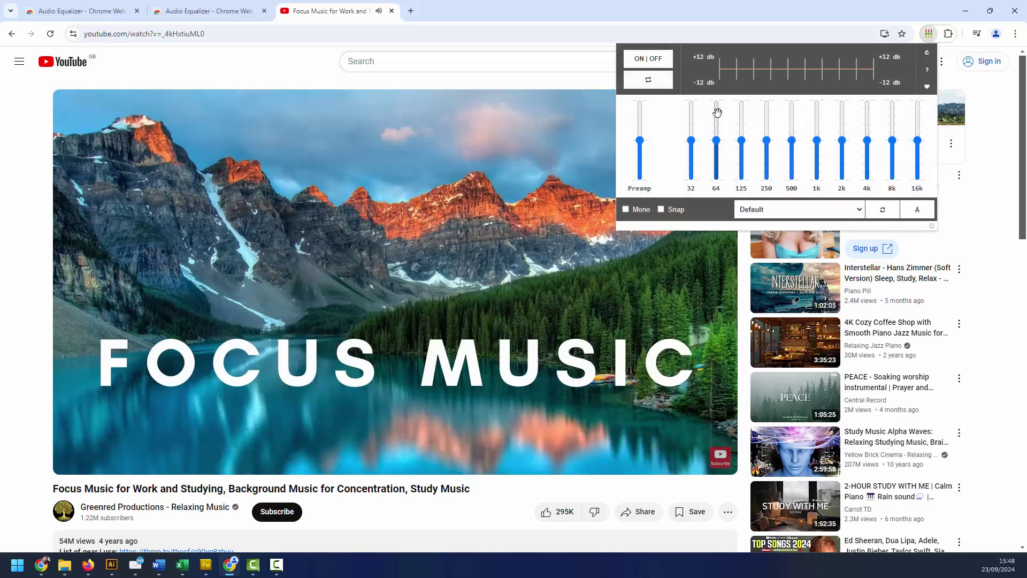
drag(692, 140, 695, 114)
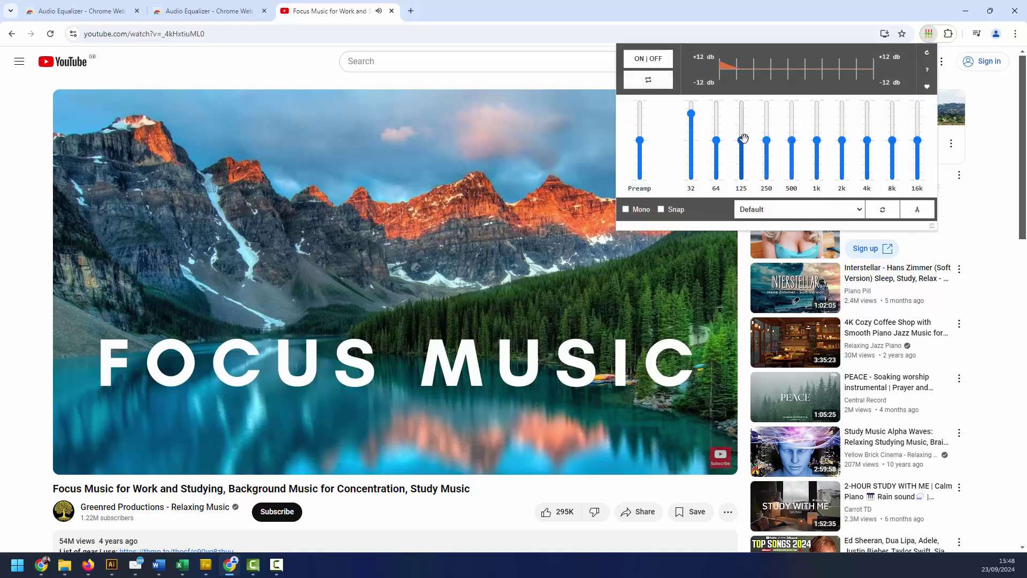
drag(741, 141, 740, 113)
mouse_move(817, 140)
mouse_down()
mouse_move(818, 114)
mouse_move(867, 113)
mouse_up()
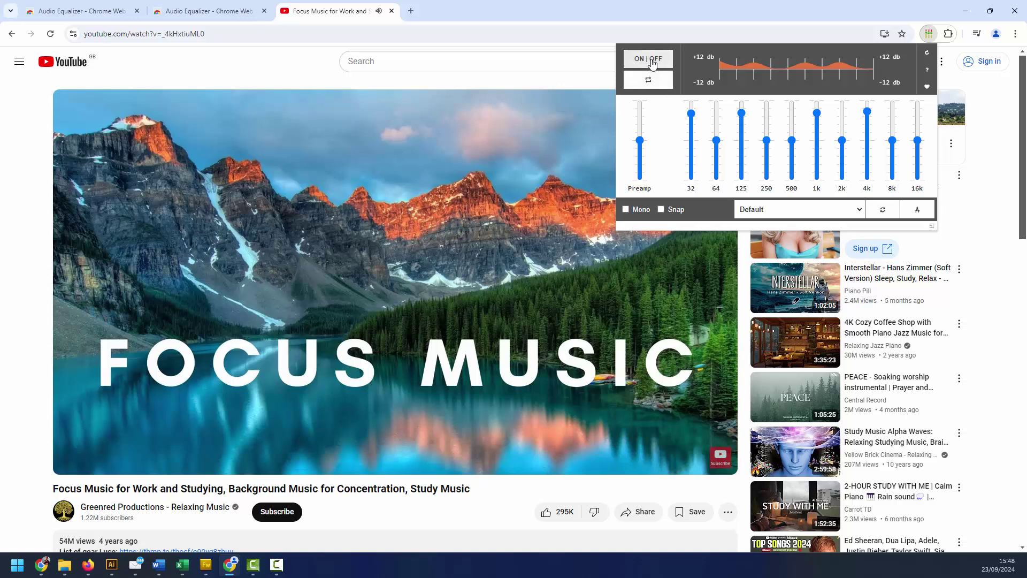
drag(640, 141, 649, 58)
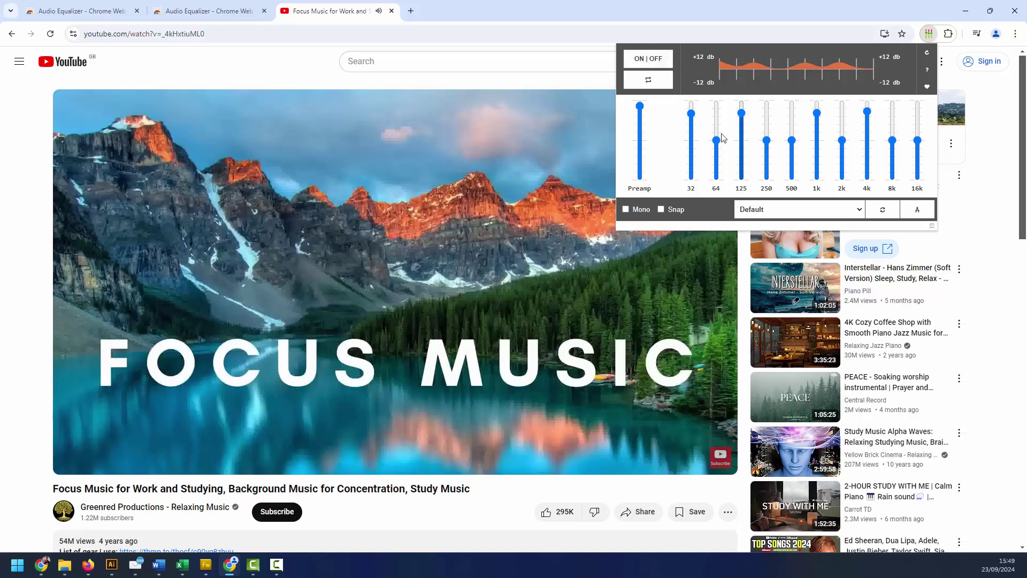
- Try the Club, Soft and Reggae presets in turn
click(851, 214)
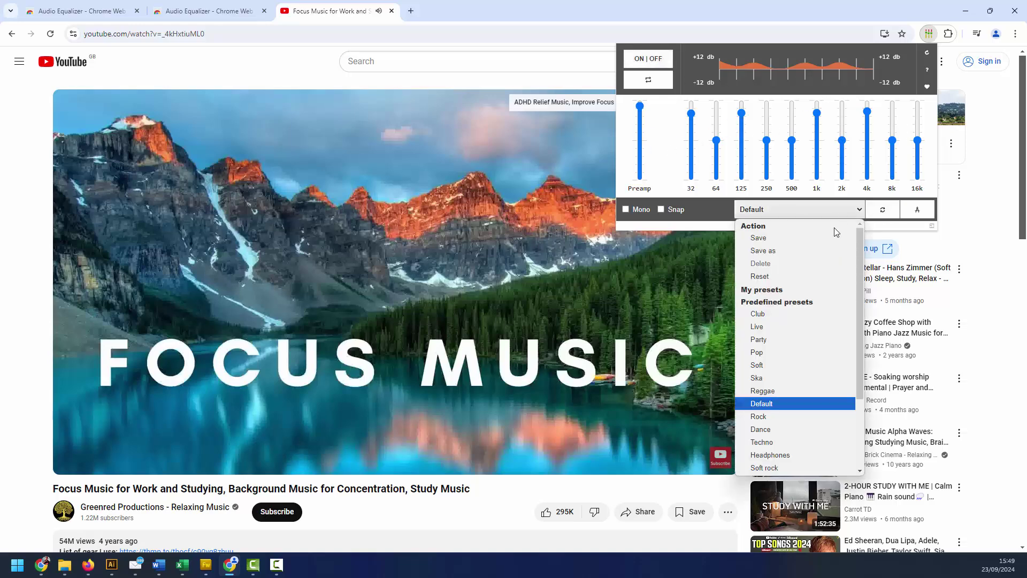
click(796, 314)
click(793, 209)
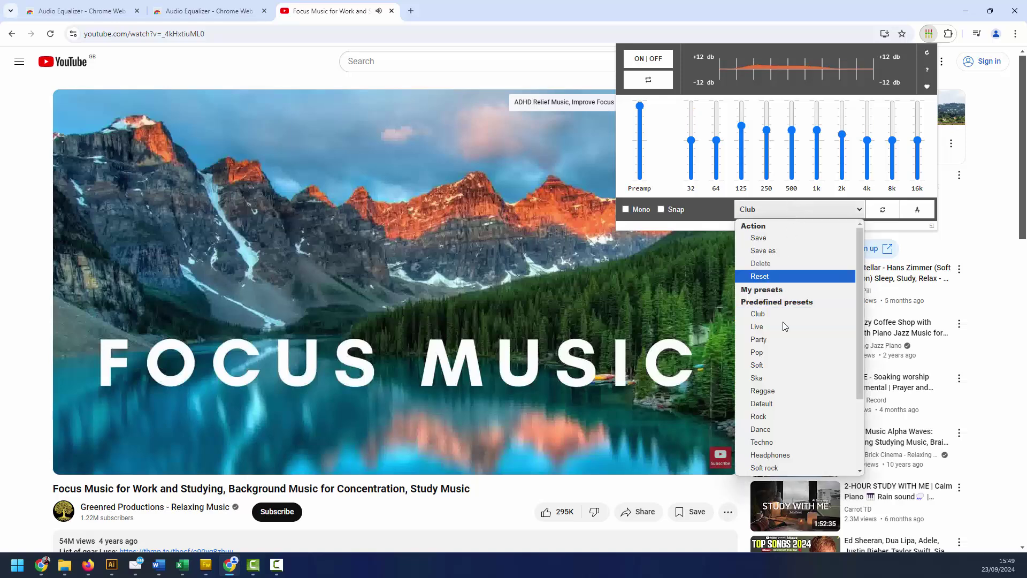
click(789, 364)
click(789, 217)
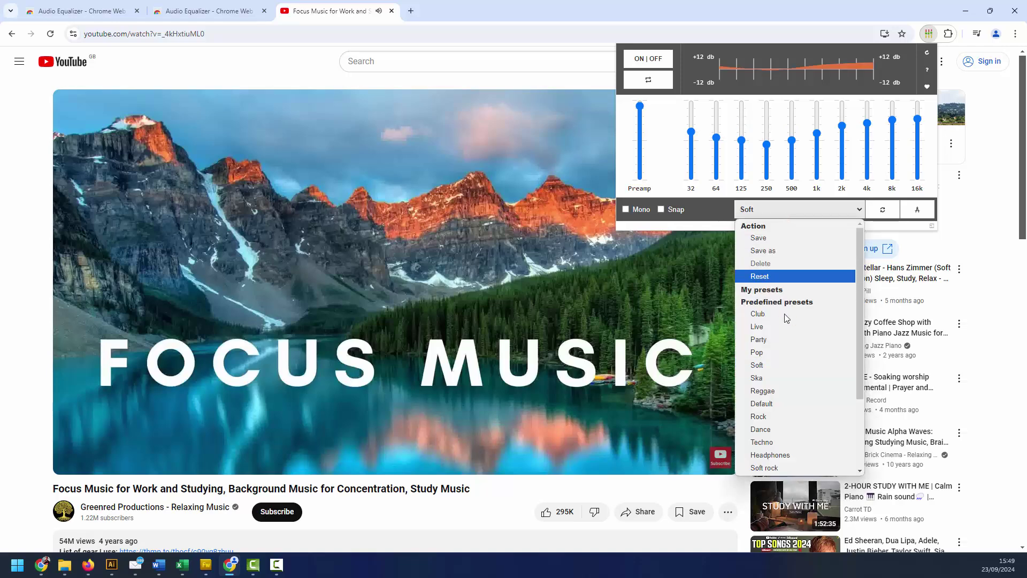
click(785, 391)
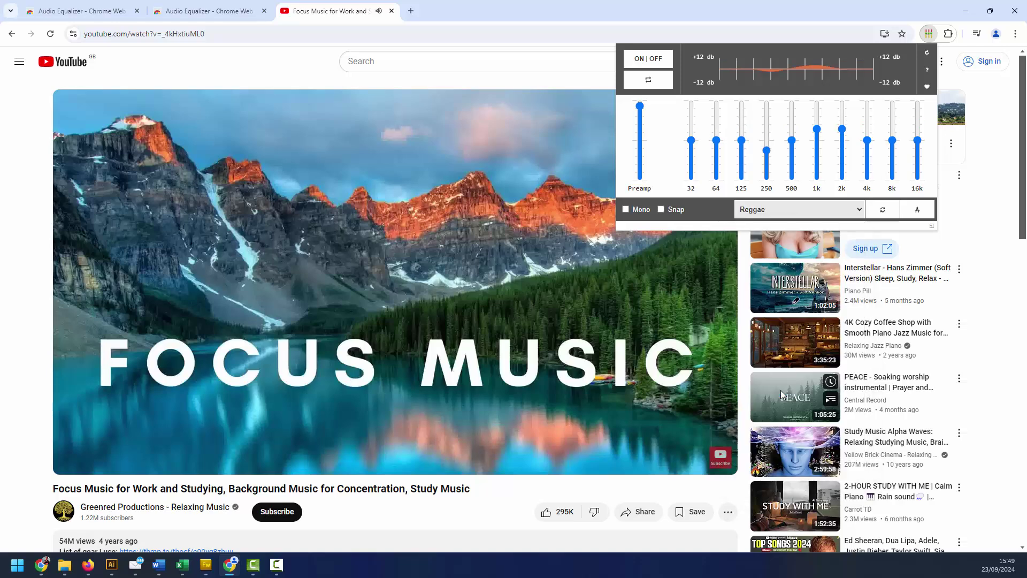
- Settle on the Techno preset, then switch the equalizer off
click(796, 212)
click(816, 443)
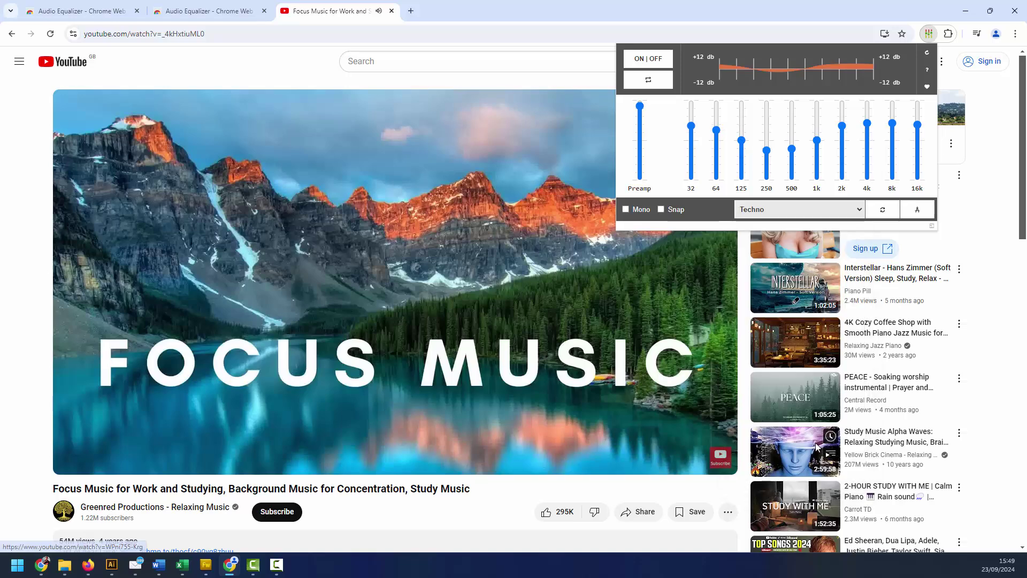
click(810, 212)
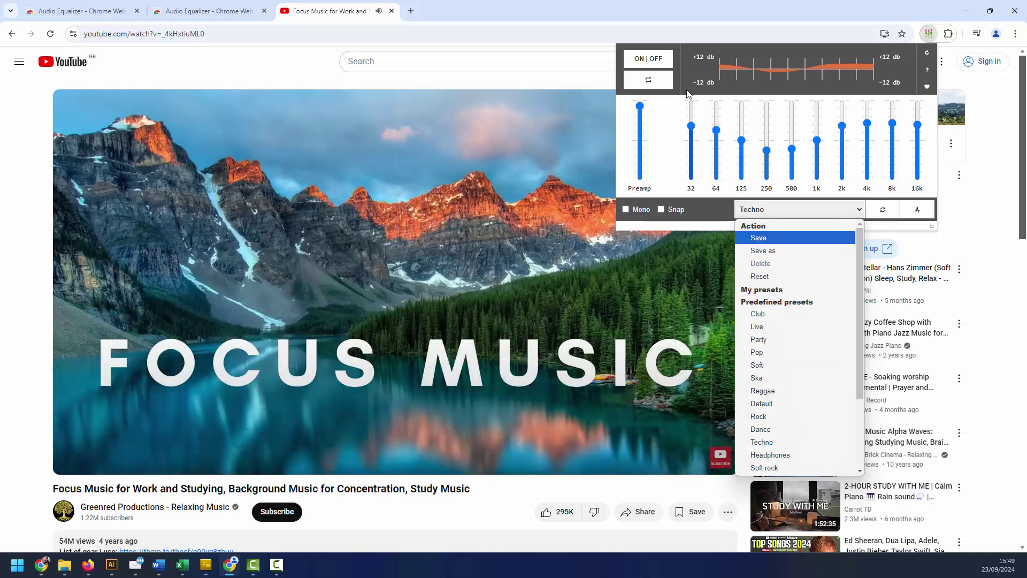
click(649, 60)
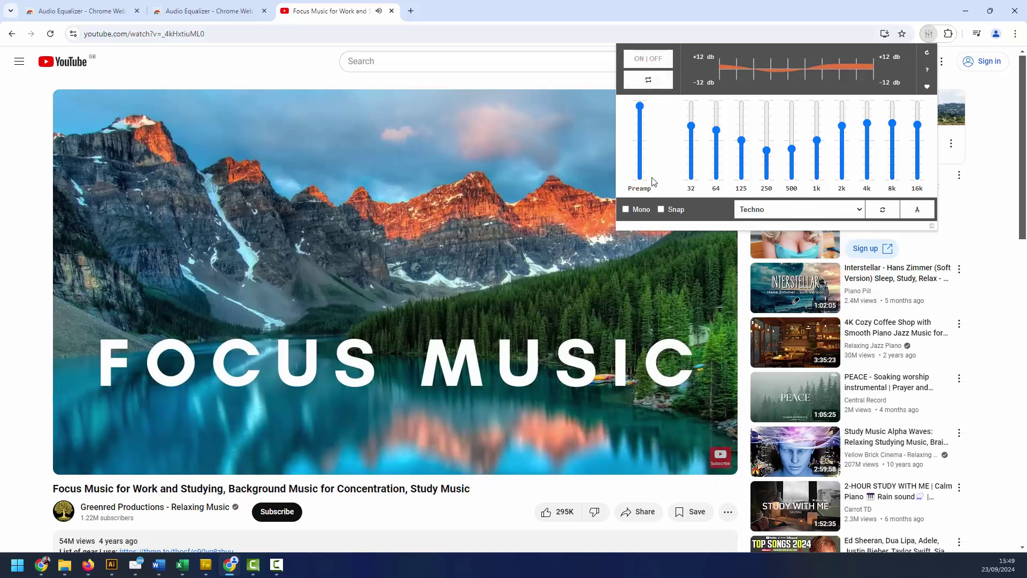
- Switch the equalizer back on, raise the 64, 250 and 2k bands and cut 8k well below middle
click(650, 59)
drag(767, 150, 767, 122)
drag(842, 126, 842, 119)
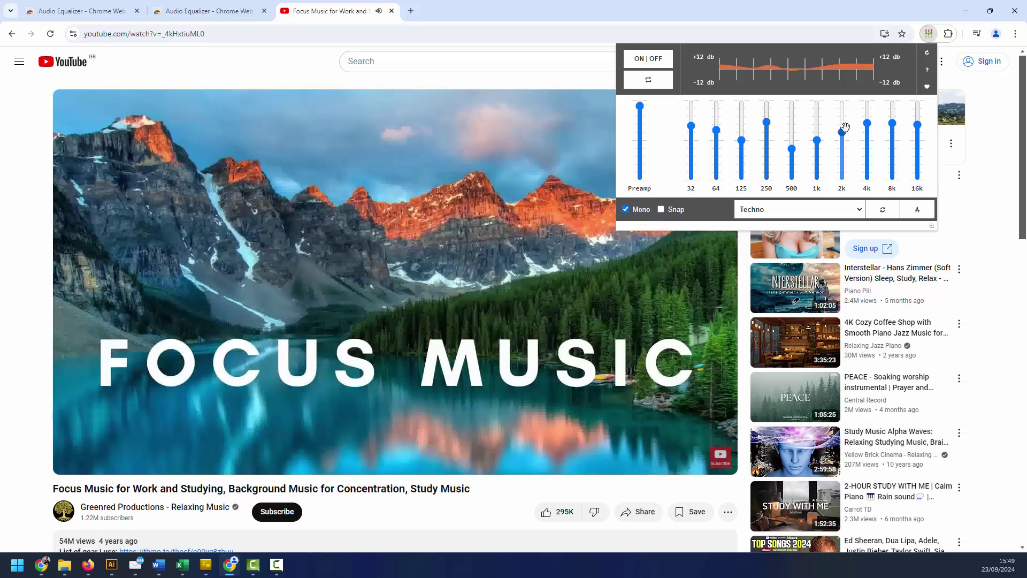
mouse_move(716, 130)
mouse_down()
mouse_move(717, 115)
mouse_move(692, 155)
mouse_up()
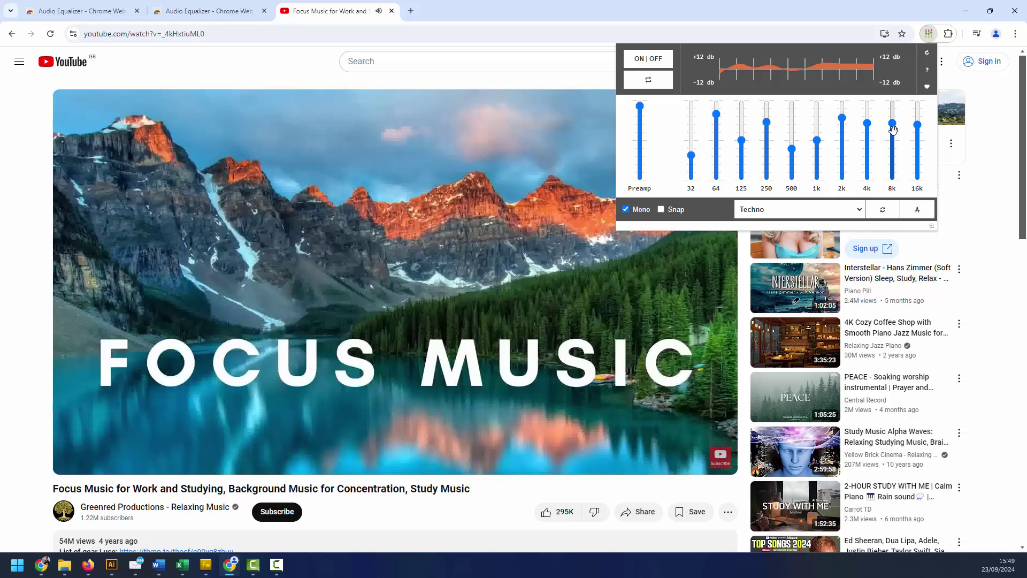
drag(895, 124, 895, 158)
- Reset all presets to defaults so every band and the preamp return flat, then view the preset list
click(645, 91)
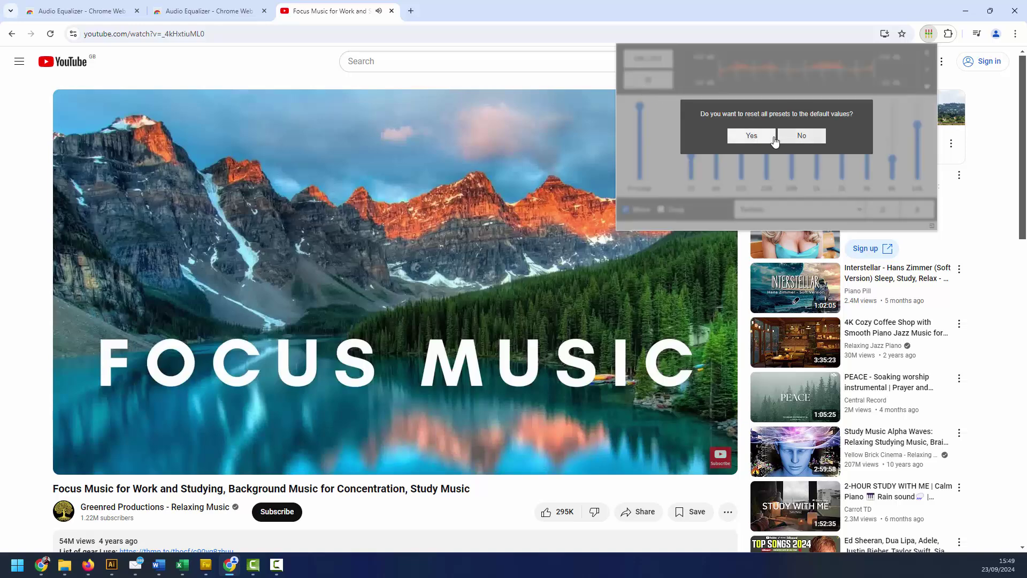
click(755, 136)
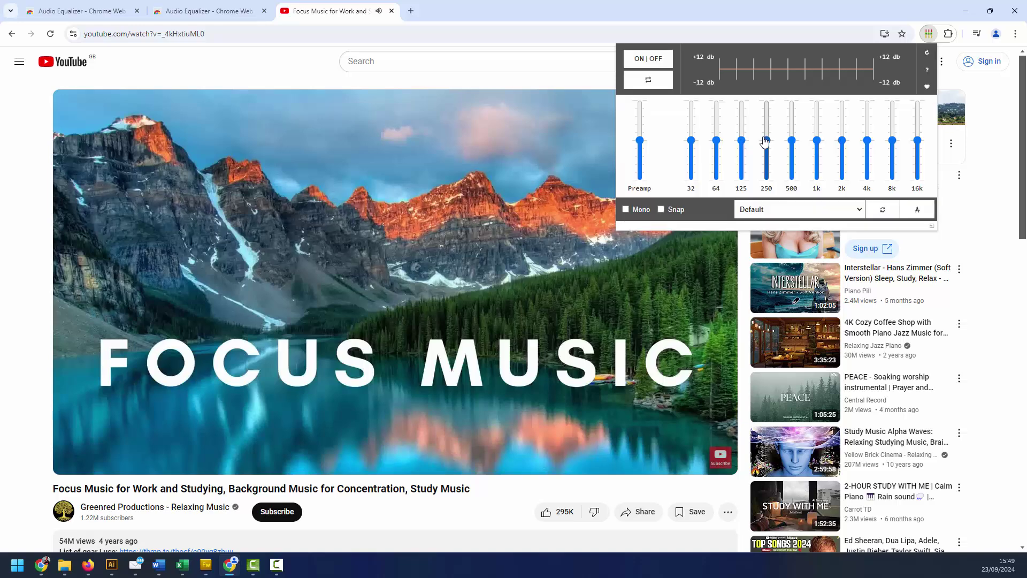
click(751, 210)
scroll(782, 265, down, 2)
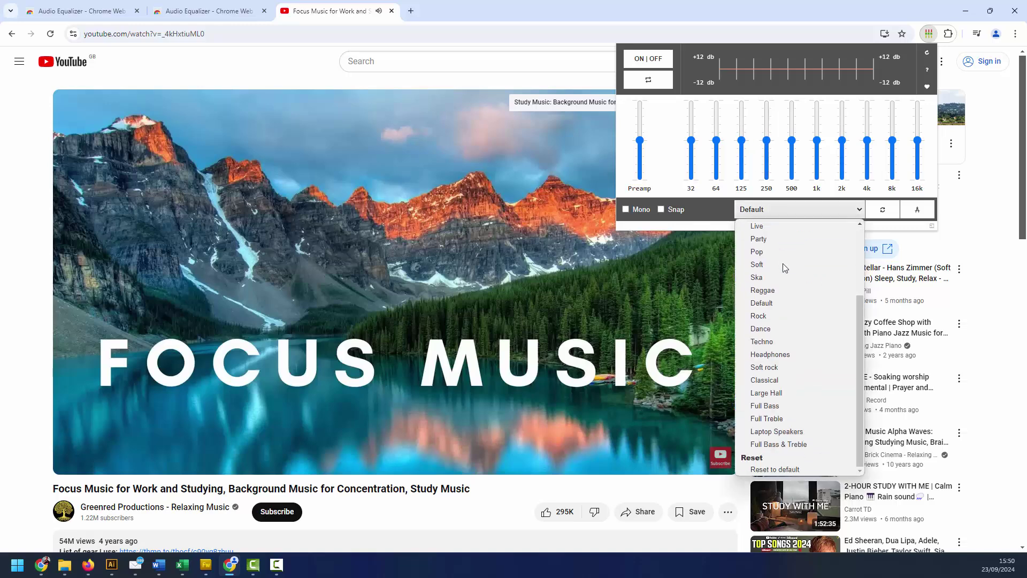
scroll(823, 382, up, 3)
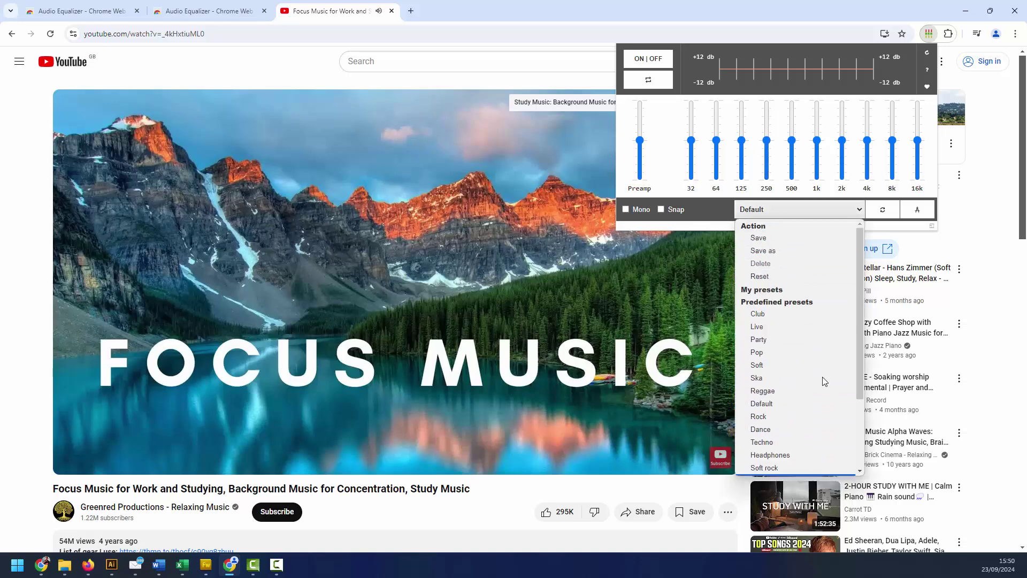